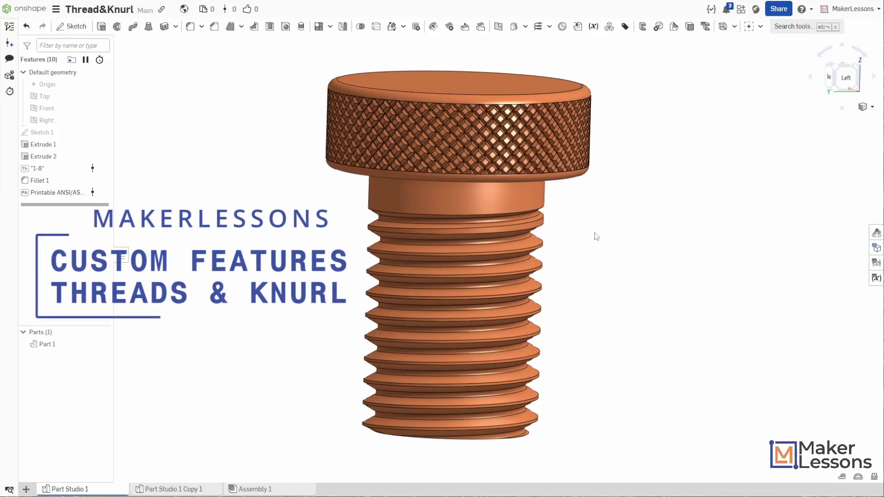
# - Show the document's custom features: Laser Joint, Auto Layout, knurling and ThreadCreator
pyautogui.click(761, 26)
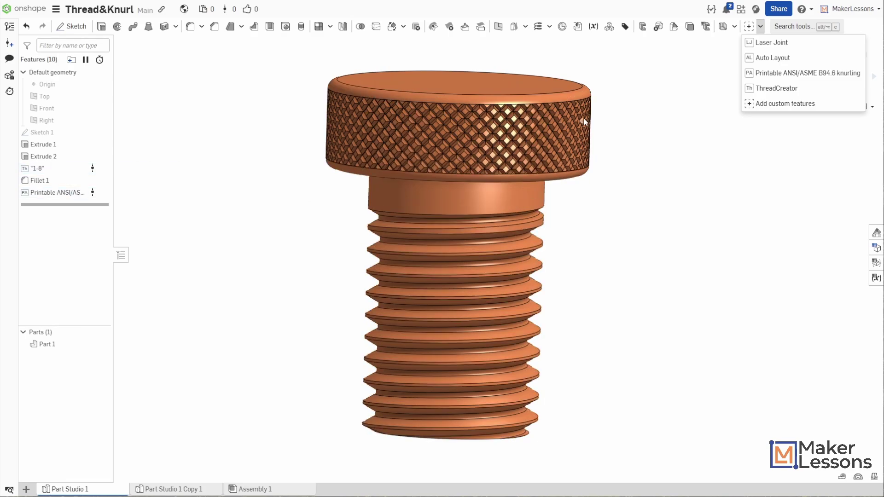
# - Search other documents for 'knurl', filter by source, and open the Printable knurling V14 listing
pyautogui.click(773, 103)
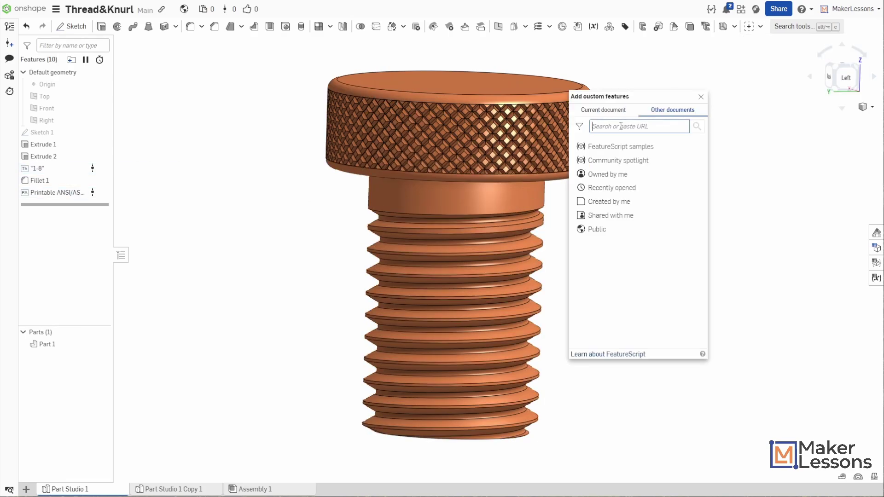
pyautogui.write('knurl')
pyautogui.press('Return')
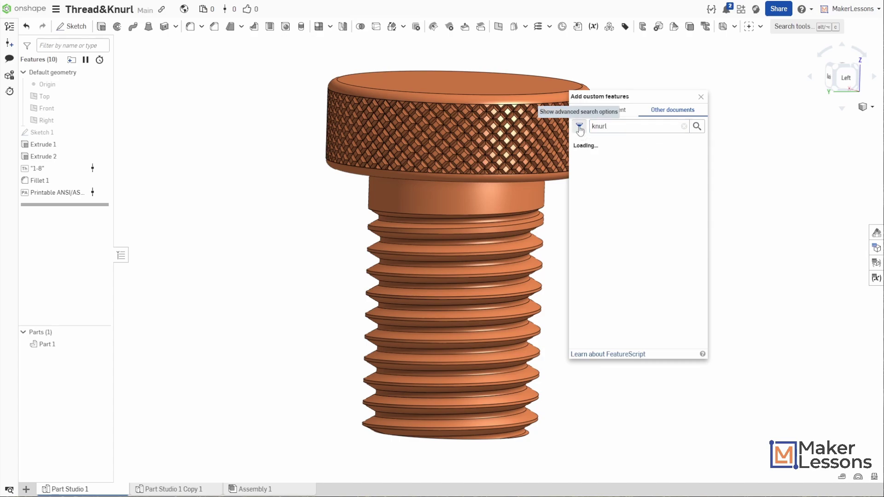
pyautogui.click(580, 127)
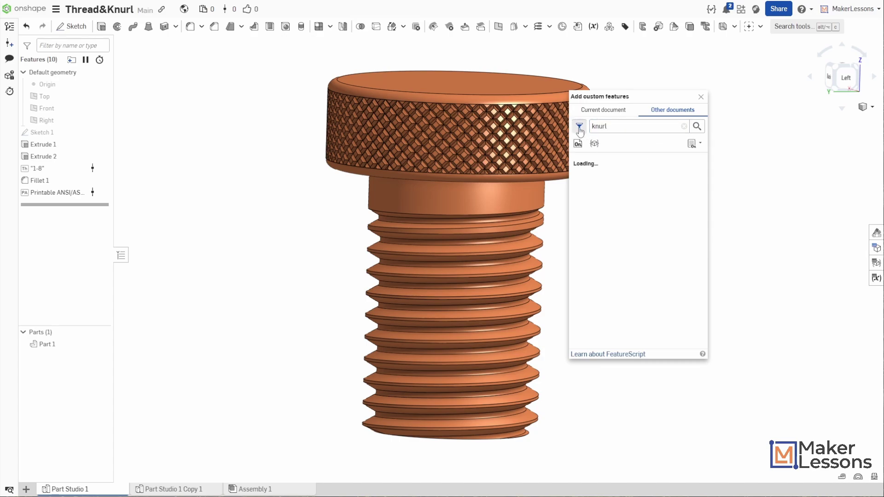
pyautogui.click(594, 145)
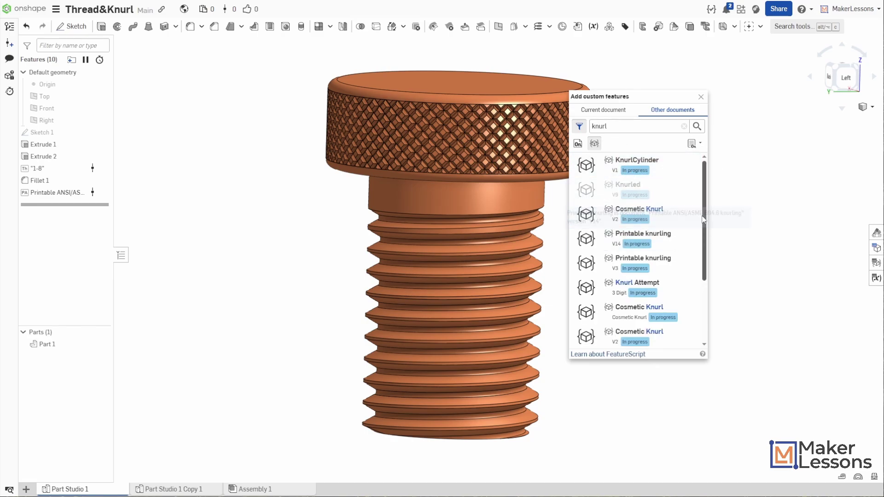
pyautogui.click(637, 246)
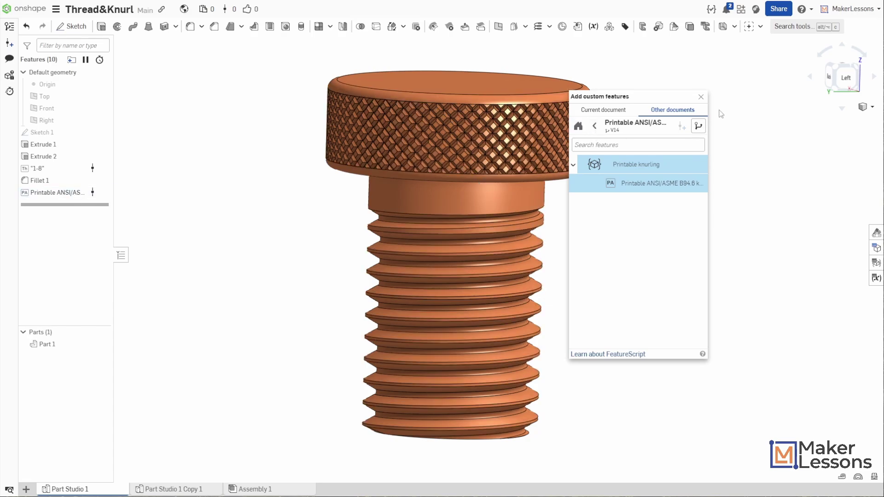
# - Search for 'threadcreator', open the PP_ThreadCreator feature, then close the custom features dialog
pyautogui.click(594, 125)
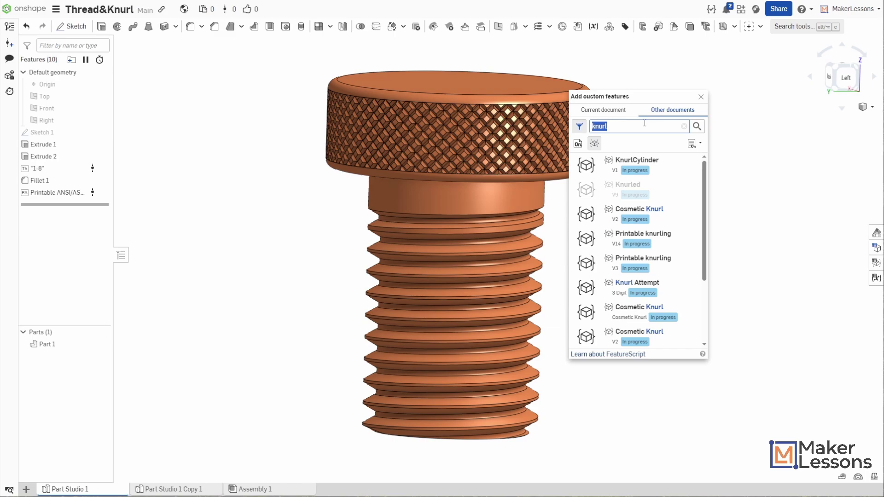
pyautogui.write('threadcreator')
pyautogui.press('Return')
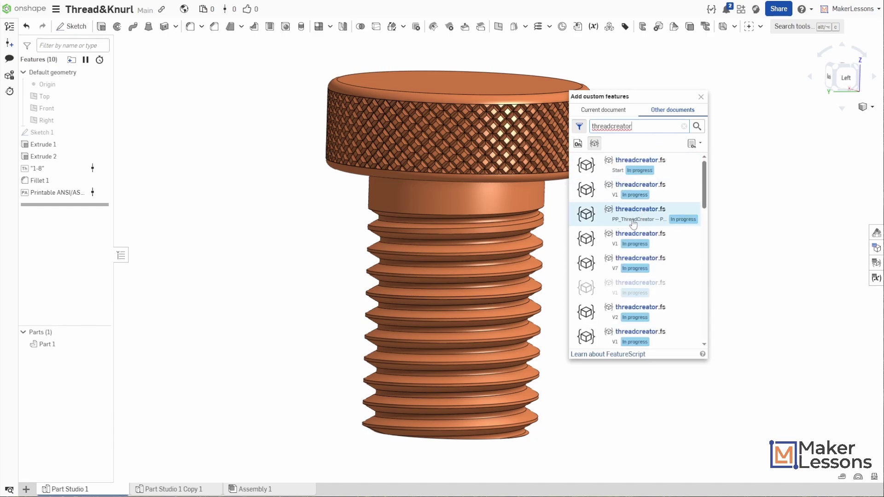
pyautogui.click(628, 224)
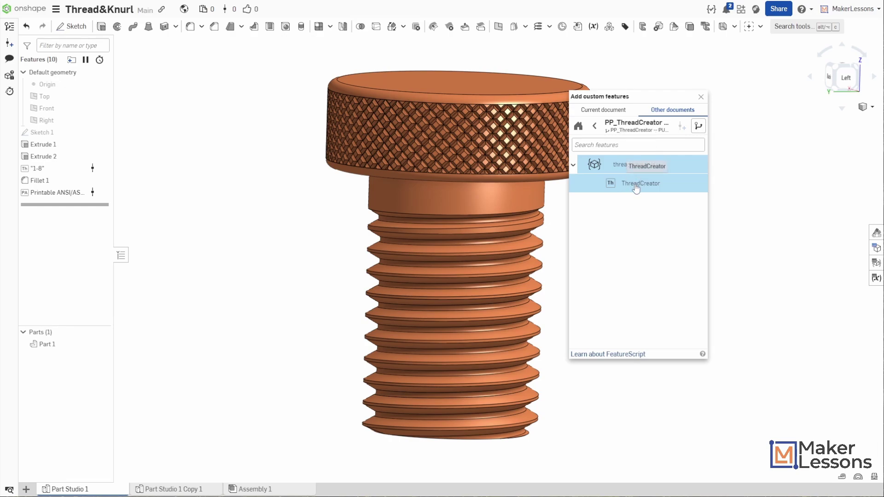
pyautogui.click(701, 97)
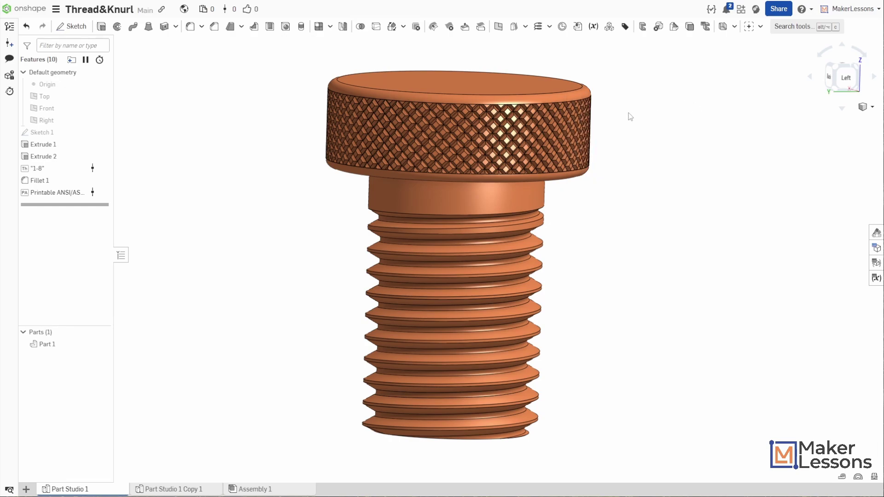
# - In Part Studio 1 Copy 1, apply ThreadCreator to the shaft face, previewing an ANSI 0.125 in pitch thread
pyautogui.click(149, 491)
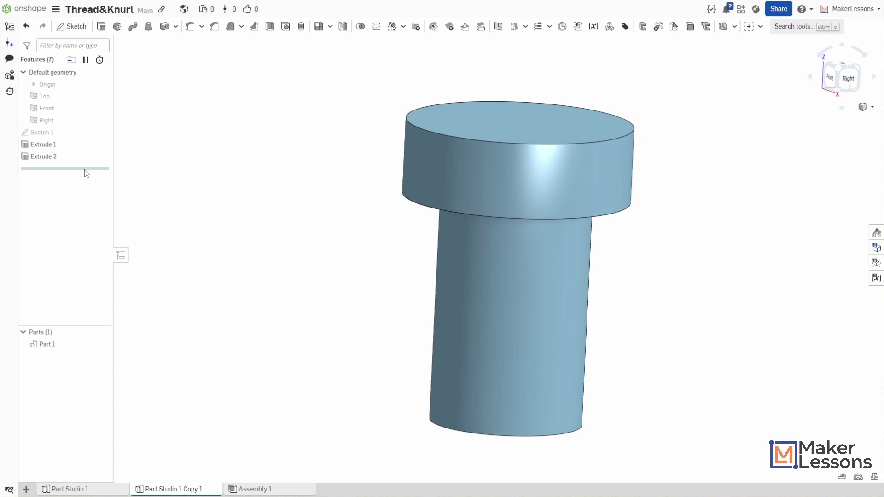
pyautogui.click(760, 27)
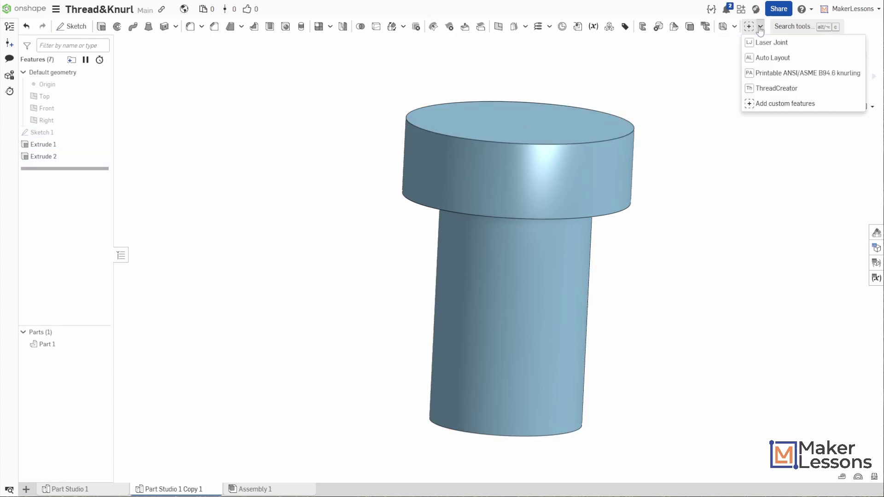
pyautogui.click(776, 88)
pyautogui.click(518, 320)
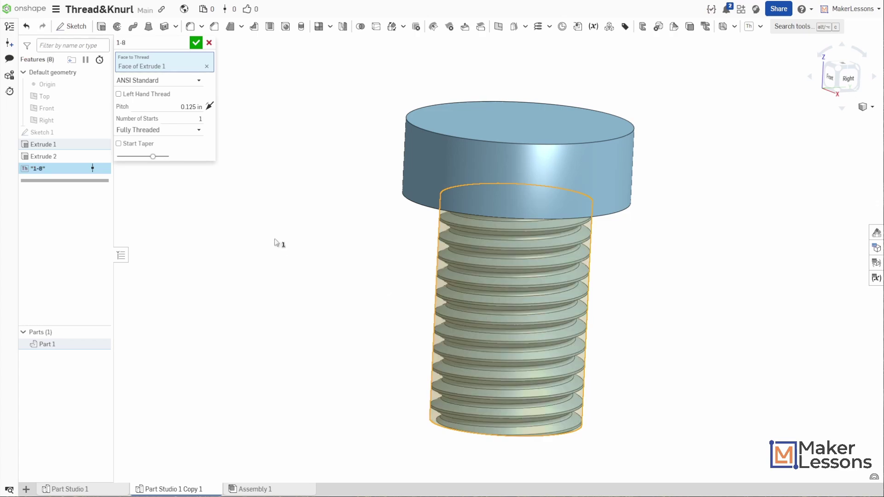
pyautogui.moveTo(373, 252); pyautogui.dragTo(386, 245, button='right')
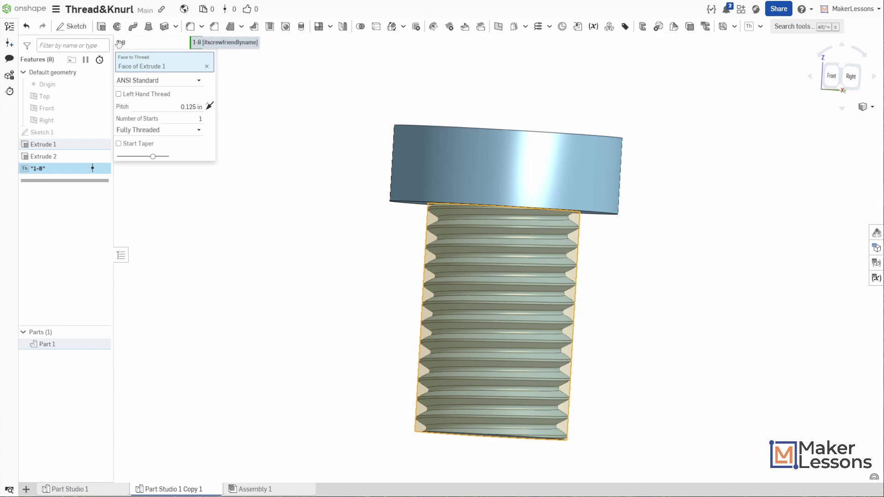
# - Open Sketch 1 to check the Ø1 in shaft circle, then exit the sketch
pyautogui.doubleClick(78, 132)
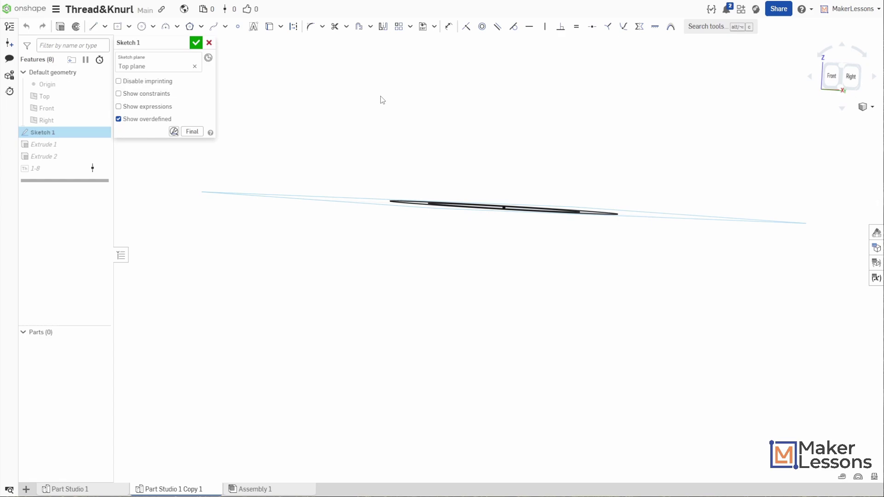
pyautogui.scroll(-3, 558, 160)
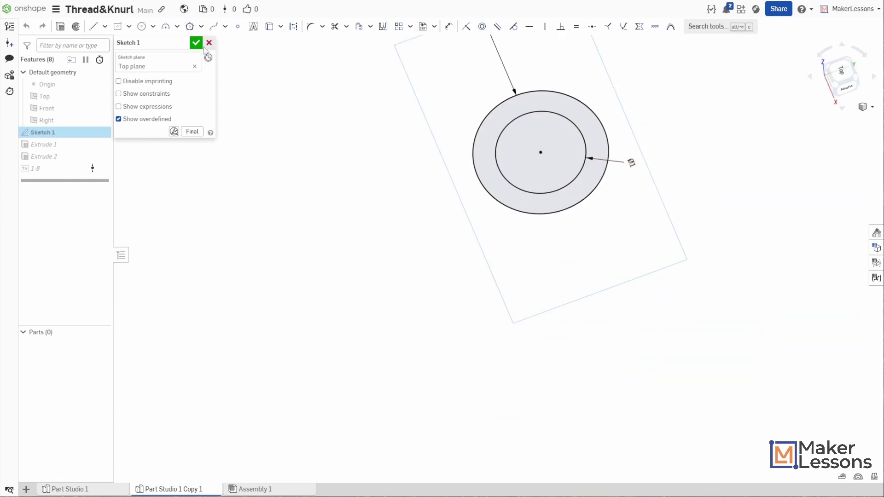
pyautogui.click(209, 43)
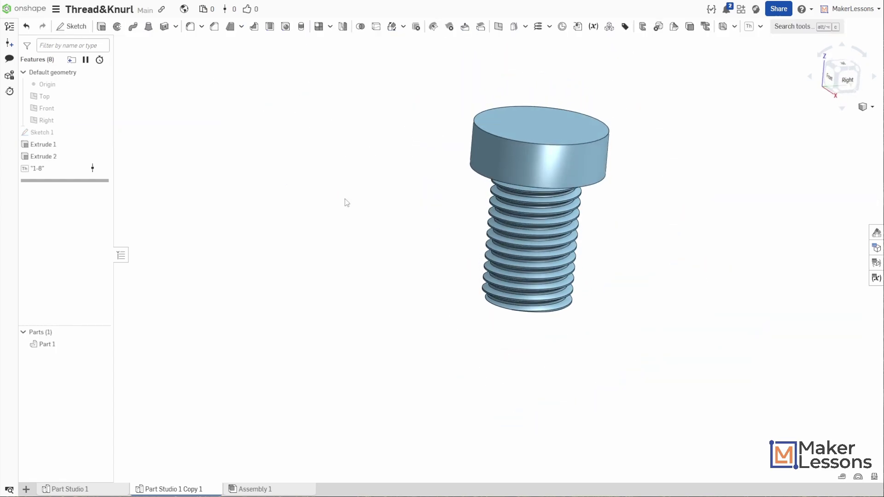
# - Reopen the '1-8' ThreadCreator feature for editing
pyautogui.doubleClick(60, 166)
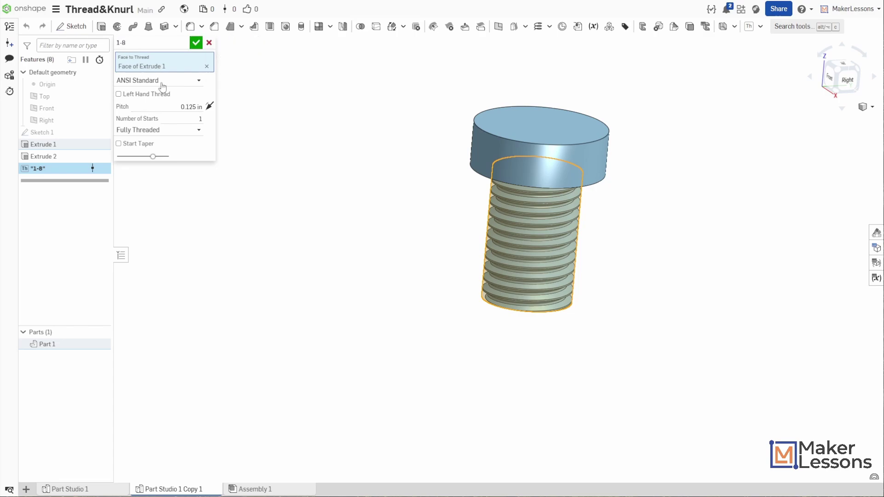
pyautogui.scroll(3, 440, 208)
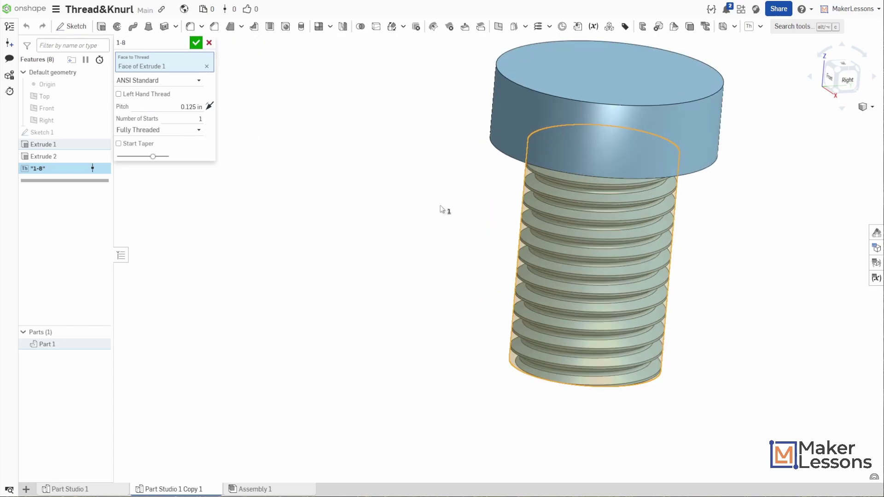
pyautogui.moveTo(441, 208); pyautogui.dragTo(468, 199, button='right')
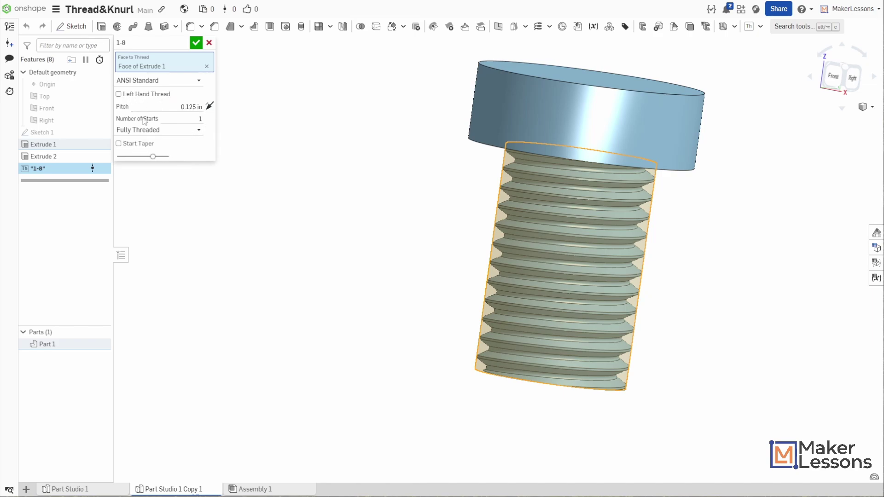
# - Change the thread end condition from Fully Threaded to Distance with a 1.25 in thread length
pyautogui.click(198, 129)
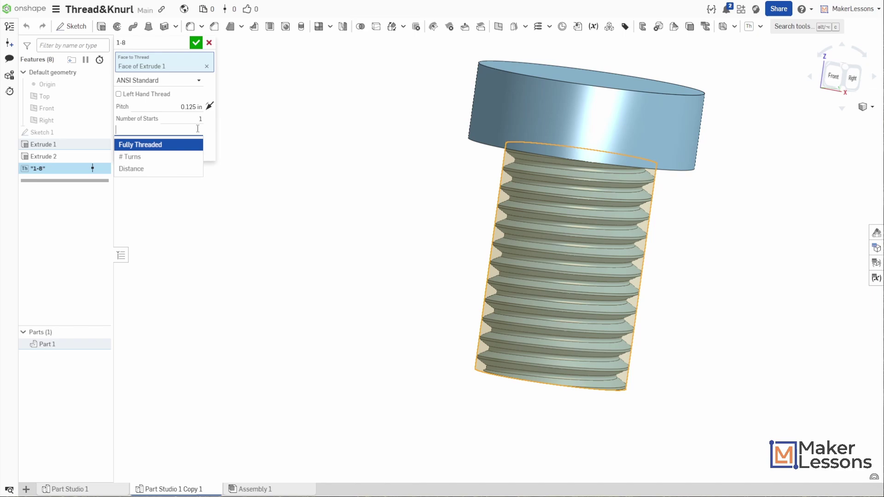
pyautogui.click(157, 168)
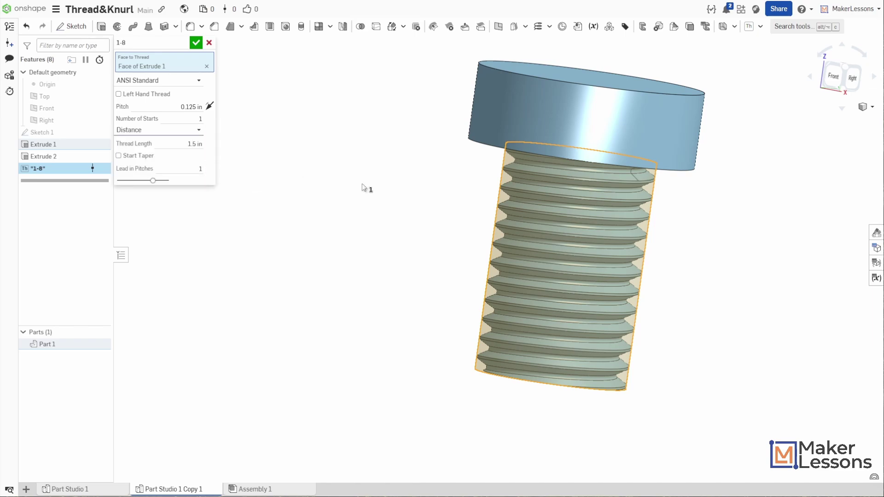
pyautogui.click(188, 143)
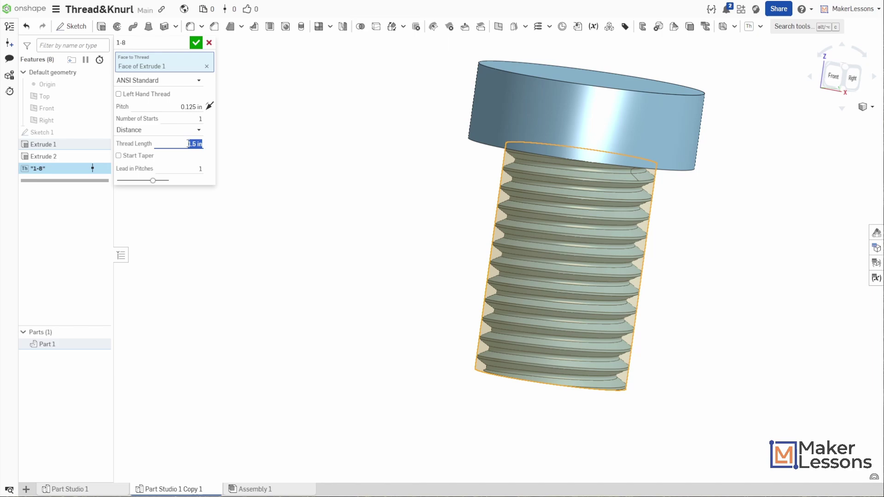
pyautogui.write('1.25')
pyautogui.press('Return')
pyautogui.moveTo(395, 191); pyautogui.dragTo(415, 183, button='right')
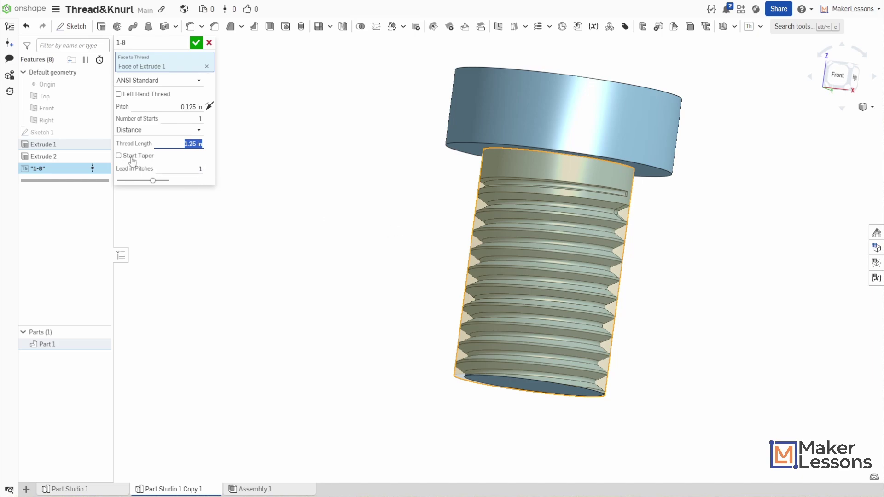
# - Add a 45° taper at the start of the thread and zoom in on the shaft
pyautogui.click(119, 155)
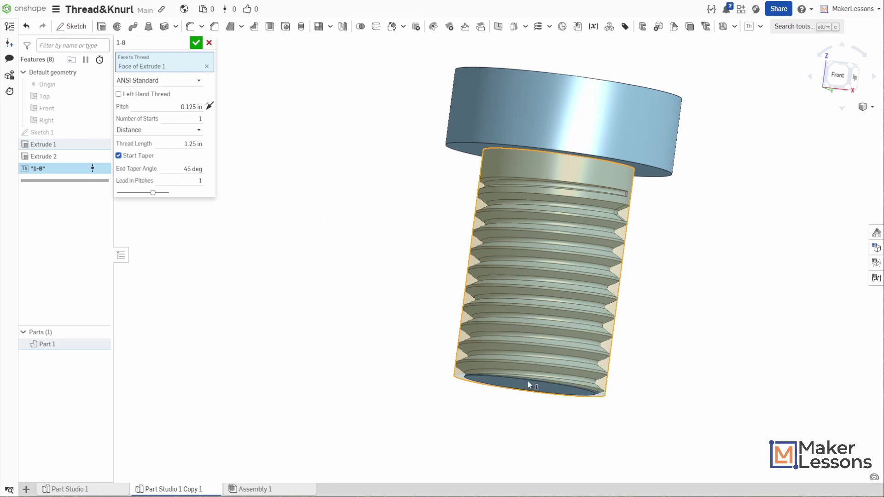
pyautogui.moveTo(635, 411); pyautogui.dragTo(623, 397, button='right')
pyautogui.scroll(5, 623, 396)
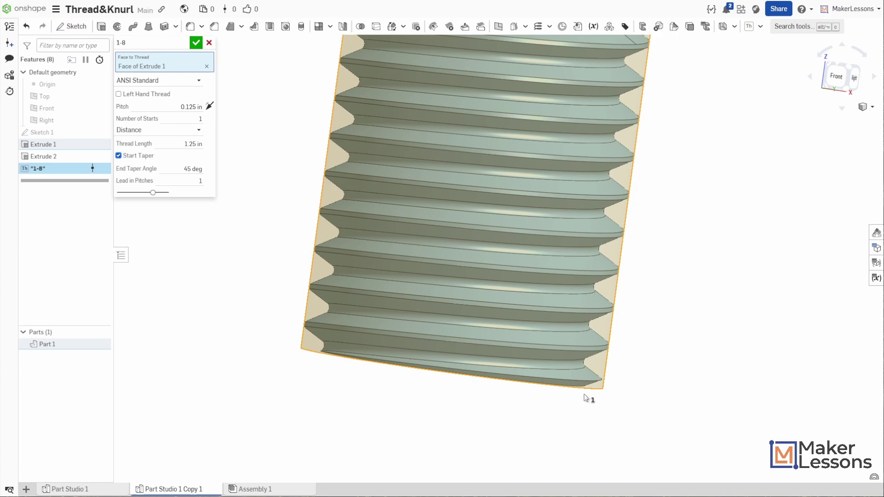
pyautogui.scroll(-3, 262, 245)
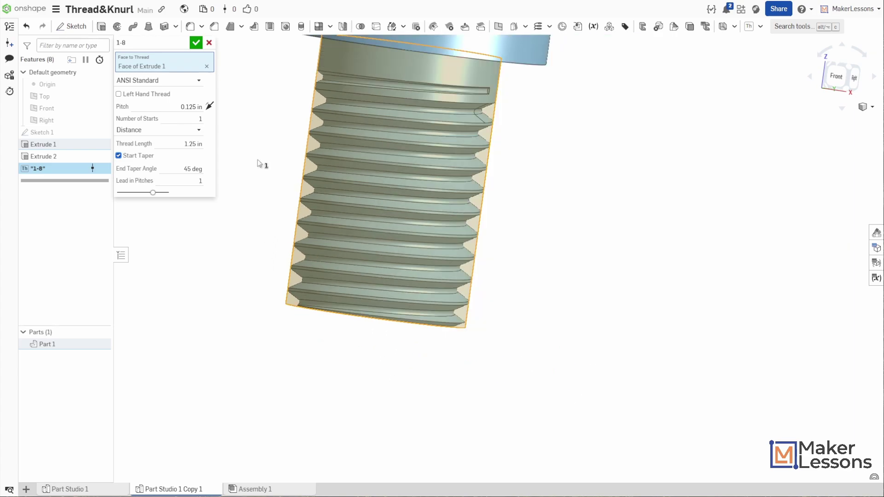
pyautogui.moveTo(253, 138); pyautogui.dragTo(321, 184, button='right')
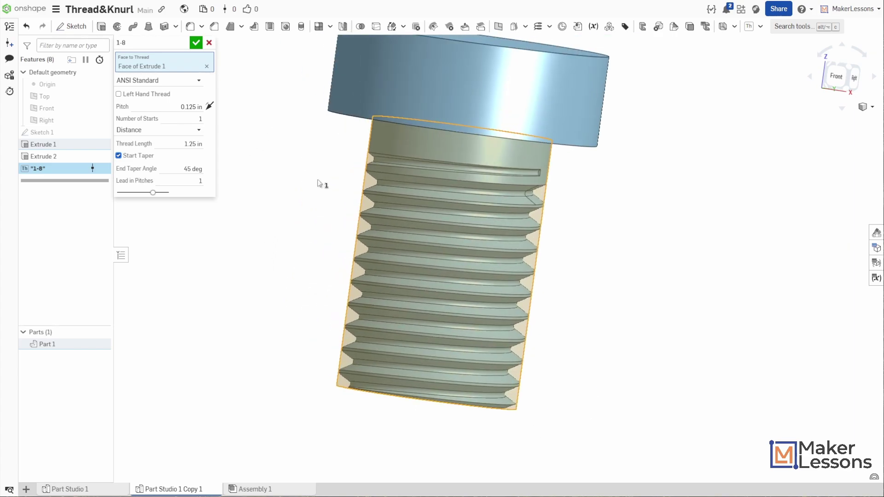
# - Try ANSI ACME and ISO Standard, then commit the thread as ANSI Standard 1-8
pyautogui.click(191, 81)
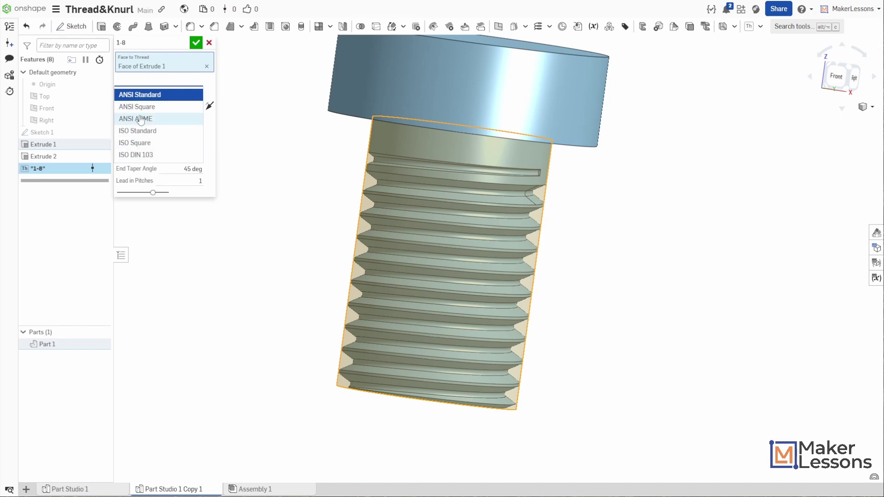
pyautogui.click(136, 118)
pyautogui.moveTo(268, 188); pyautogui.dragTo(292, 188, button='right')
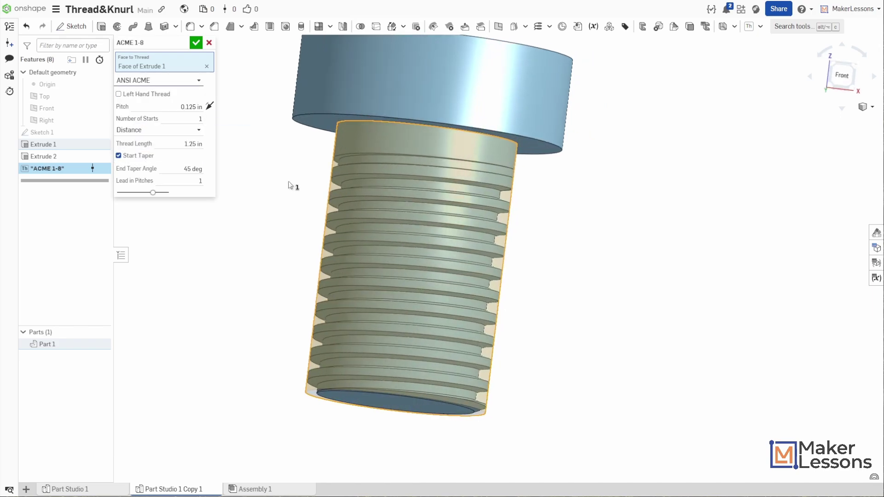
pyautogui.click(189, 81)
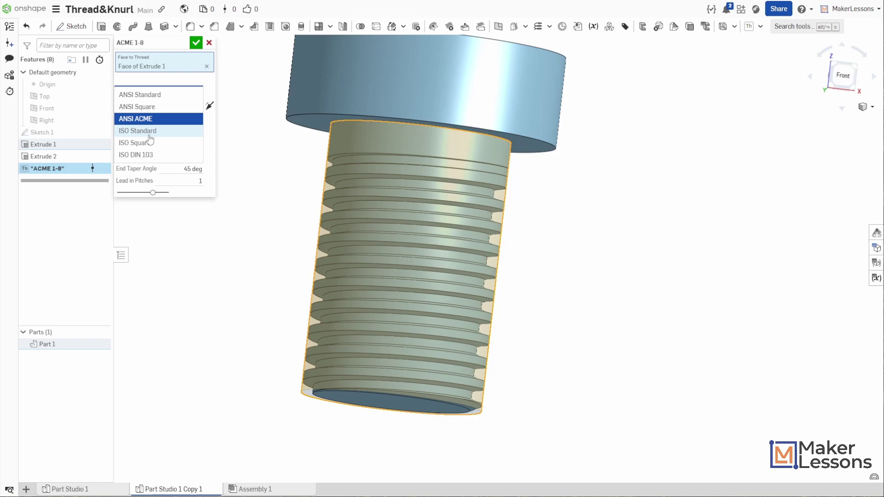
pyautogui.click(151, 132)
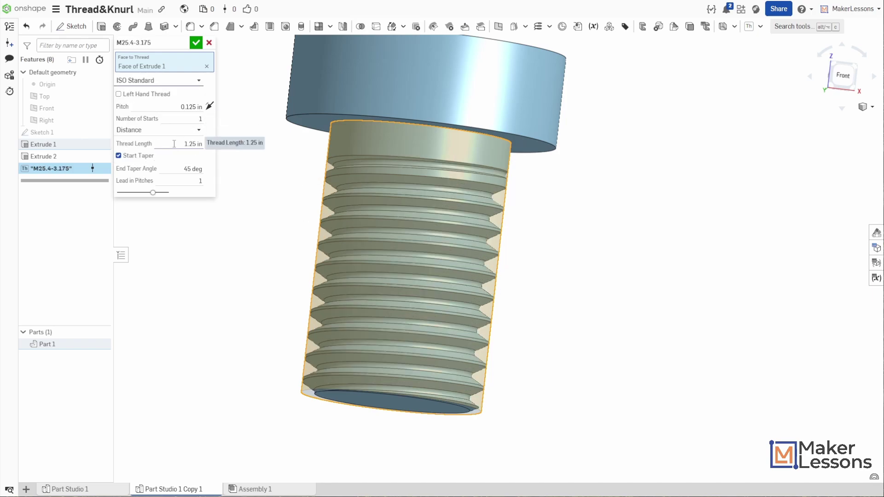
pyautogui.click(184, 80)
pyautogui.click(138, 91)
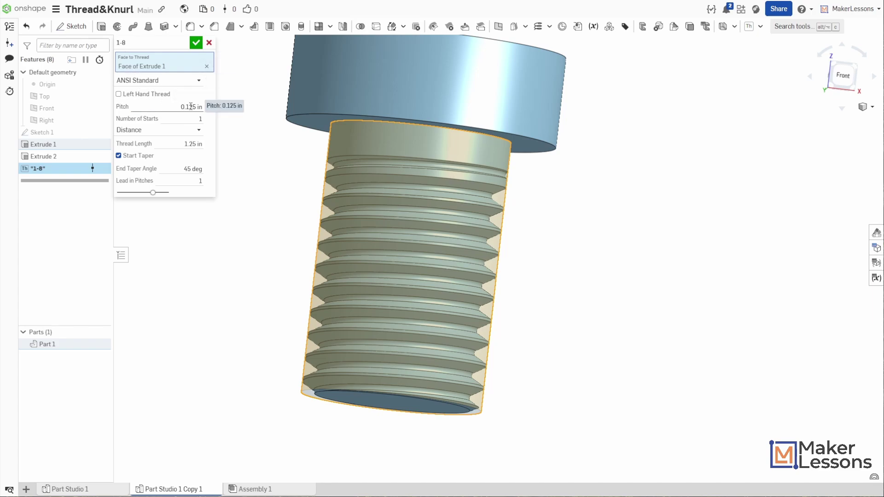
pyautogui.click(195, 42)
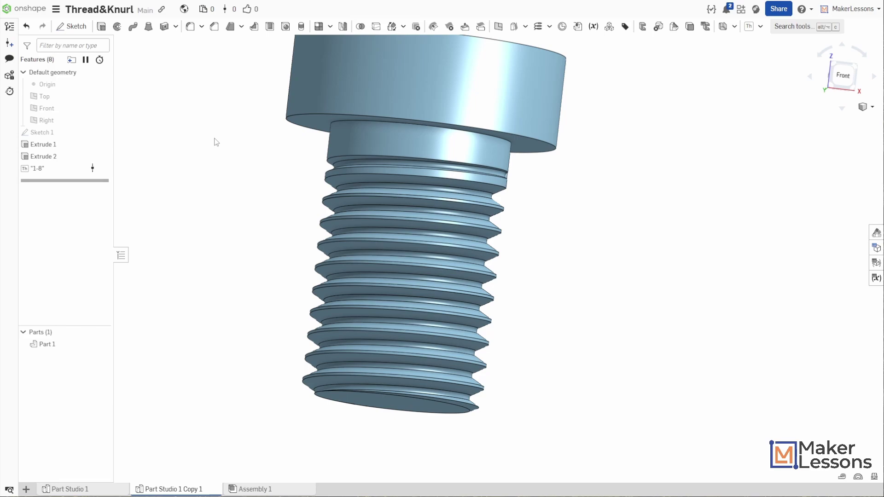
# - Fillet the bolt head's top and bottom edges with a 0.05 in radius
pyautogui.scroll(-2, 220, 144)
pyautogui.moveTo(219, 145); pyautogui.dragTo(214, 151, button='right')
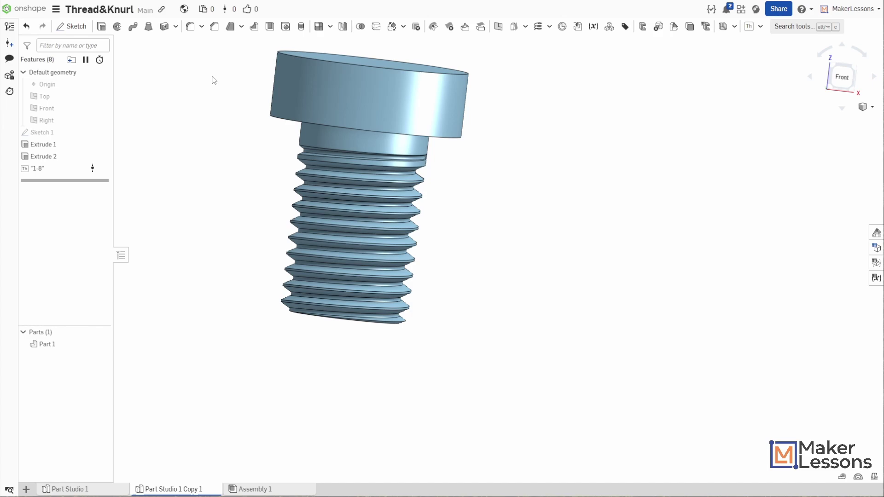
pyautogui.moveTo(213, 79); pyautogui.dragTo(248, 121, button='middle')
pyautogui.click(190, 26)
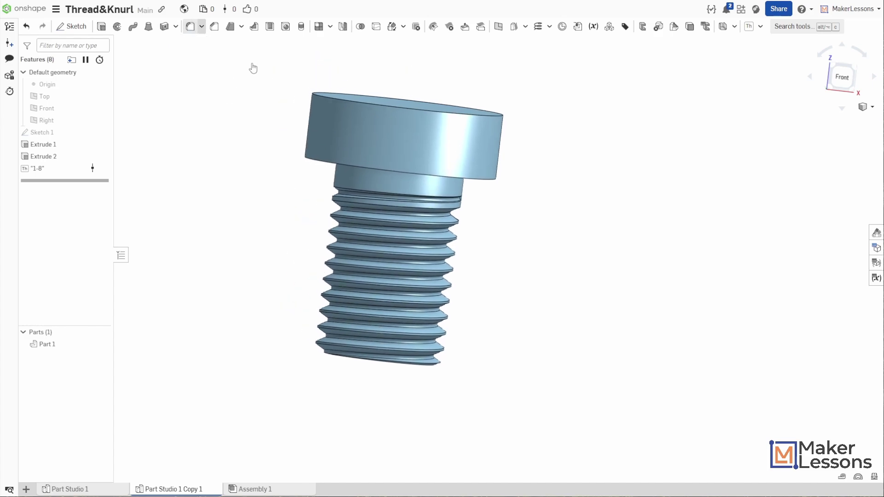
pyautogui.click(314, 95)
pyautogui.click(313, 161)
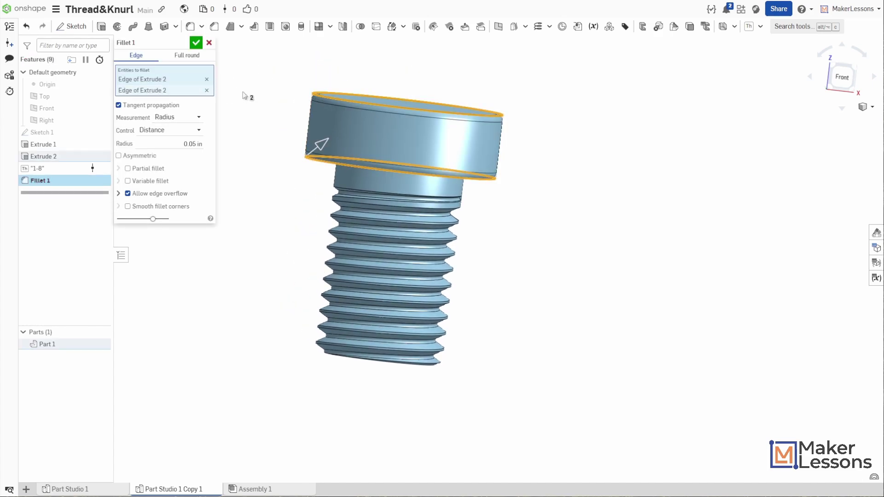
pyautogui.click(196, 43)
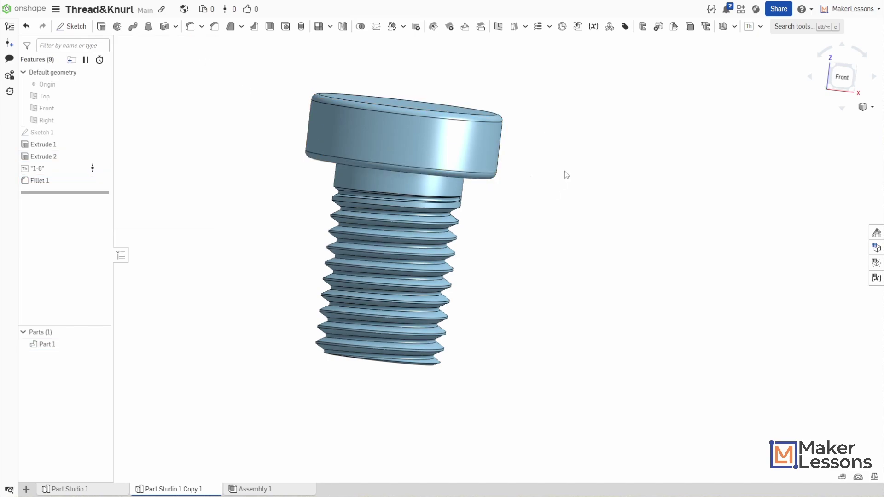
# - Add Printable ANSI/ASME B94.6 knurling to Part 1 between the head's two fillet edges
pyautogui.click(760, 26)
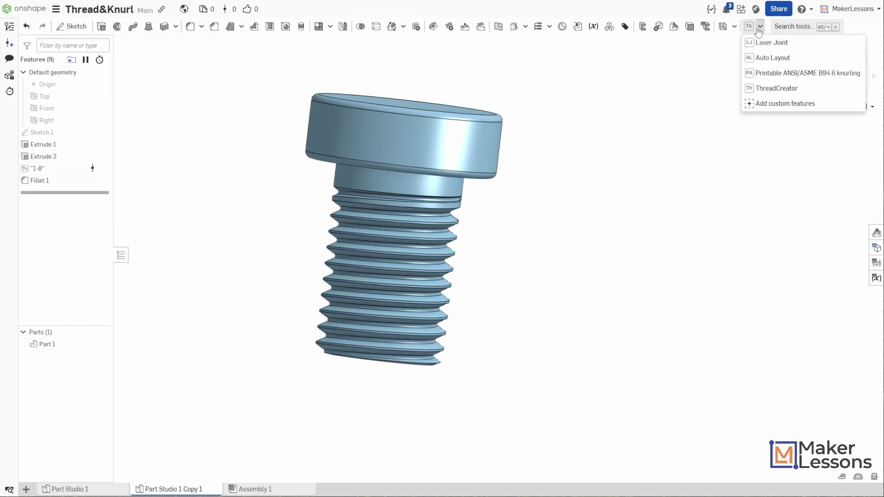
pyautogui.click(769, 74)
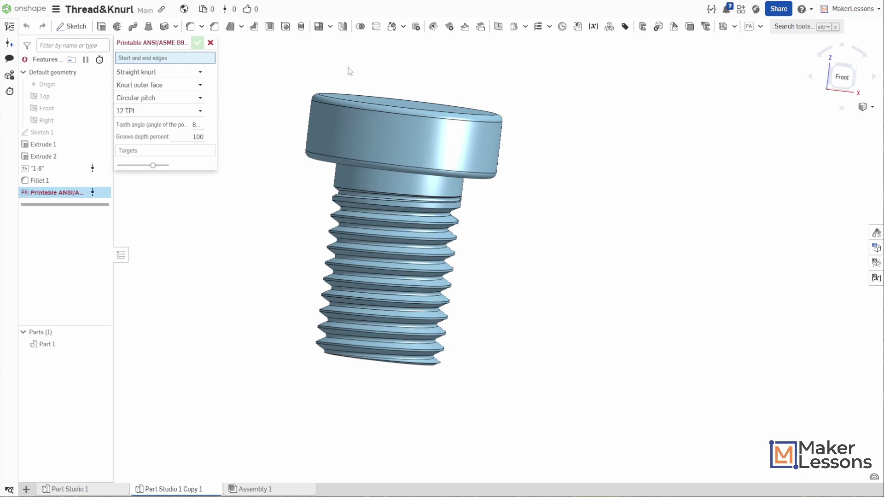
pyautogui.click(350, 109)
pyautogui.click(342, 159)
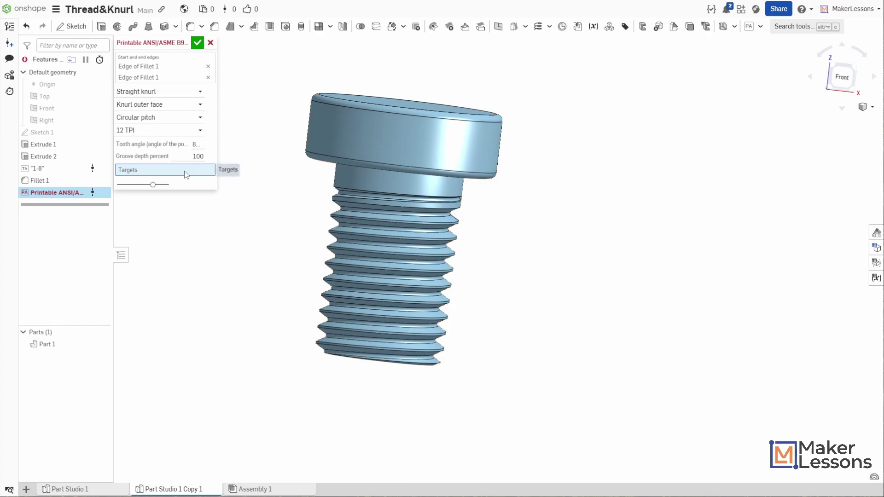
pyautogui.click(371, 144)
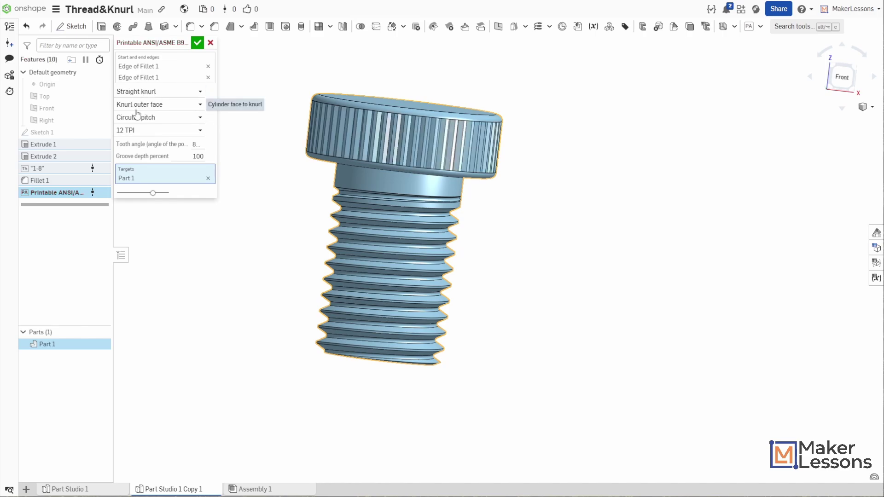
# - Keep 12 TPI pitch and switch the knurl type through Diagonal to Diamond knurl
pyautogui.scroll(4, 445, 145)
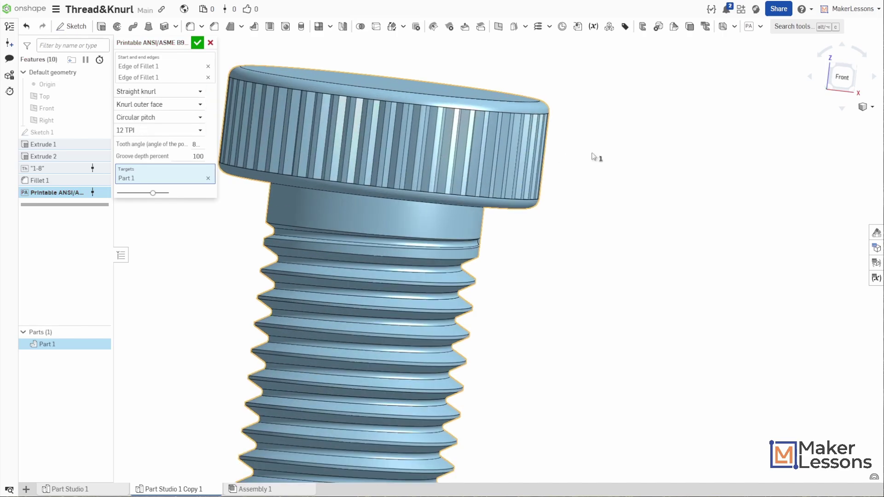
pyautogui.moveTo(612, 161); pyautogui.dragTo(577, 157, button='right')
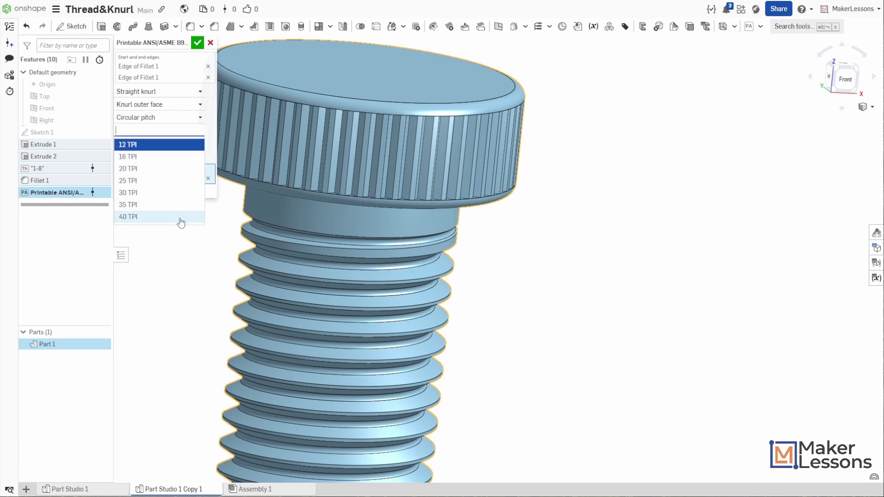
pyautogui.click(172, 145)
pyautogui.click(184, 91)
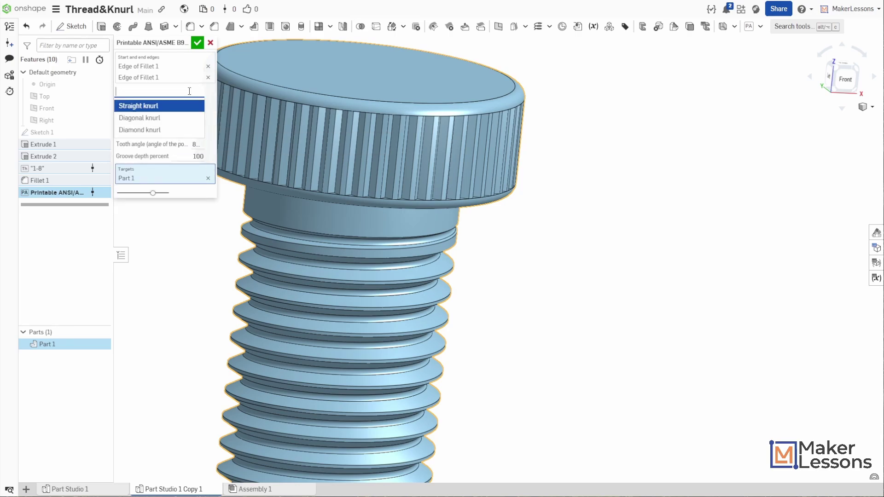
pyautogui.click(143, 118)
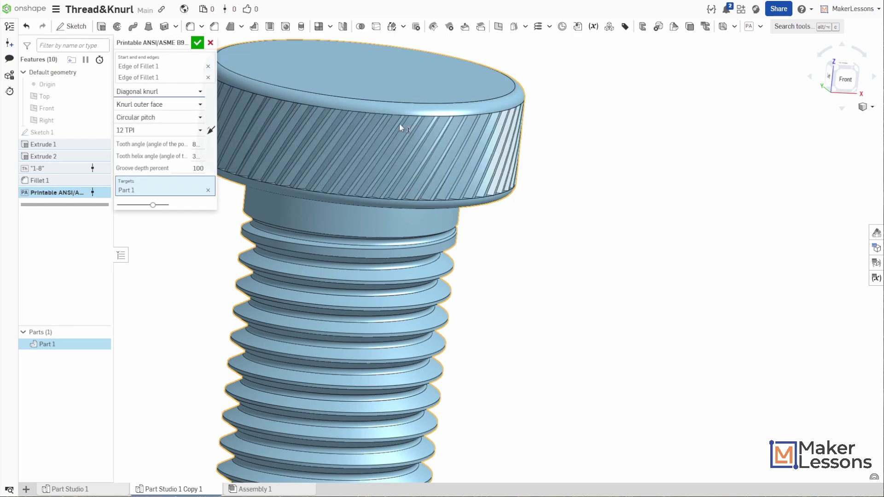
pyautogui.moveTo(399, 122); pyautogui.dragTo(556, 134, button='right')
pyautogui.click(165, 95)
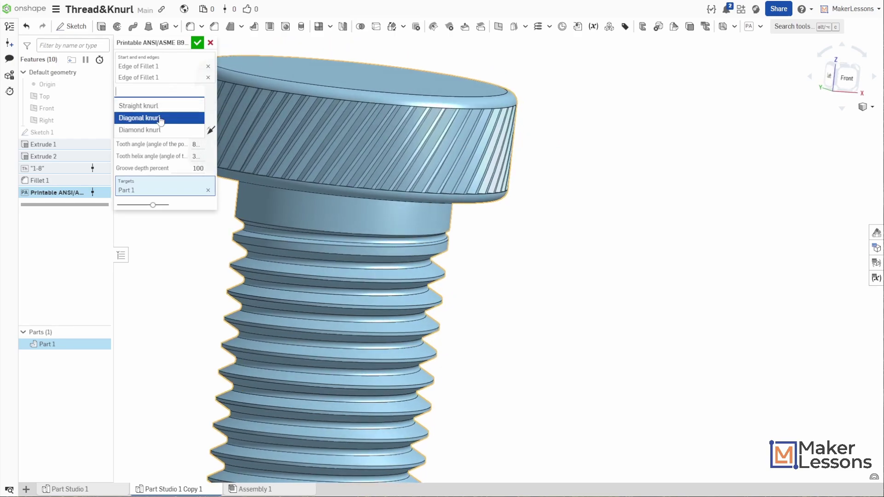
pyautogui.click(155, 129)
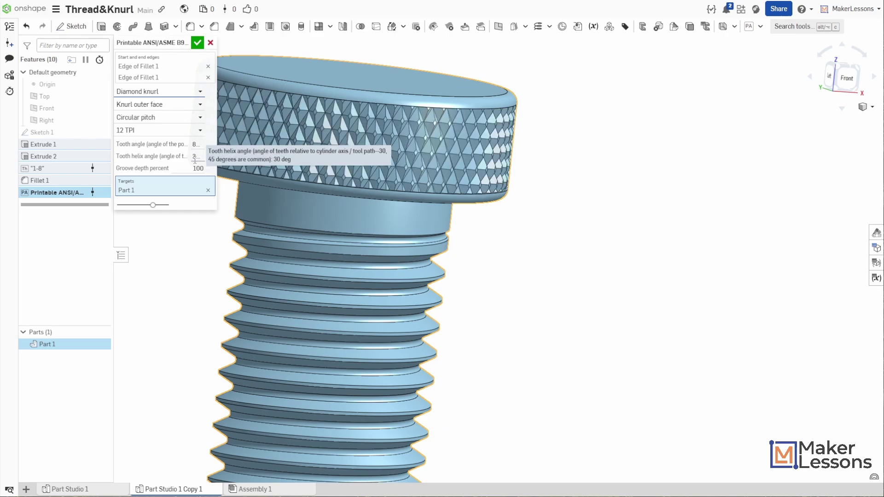
# - Set the knurl's groove depth to 75 percent and tooth helix angle to 45 deg
pyautogui.scroll(3, 198, 162)
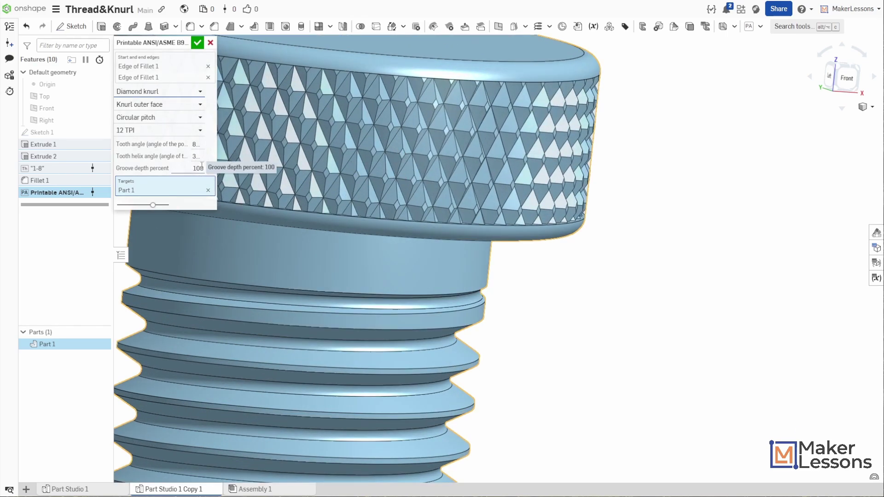
pyautogui.click(200, 167)
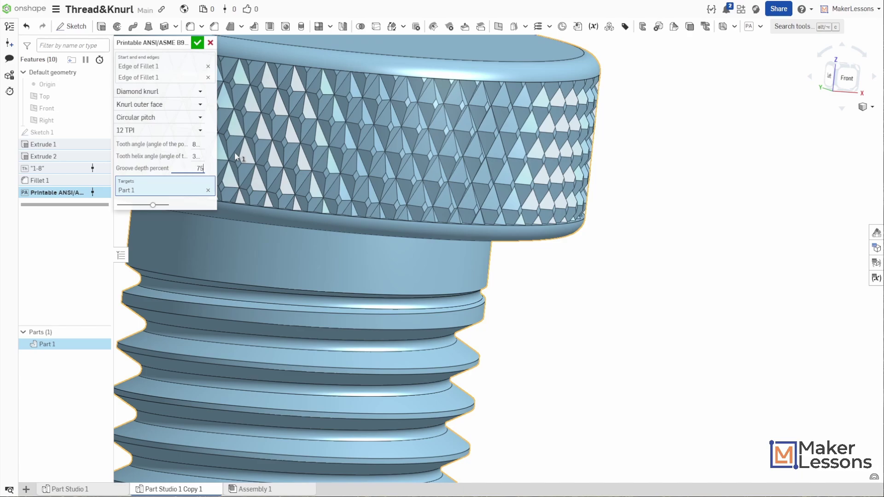
pyautogui.click(197, 144)
pyautogui.click(196, 156)
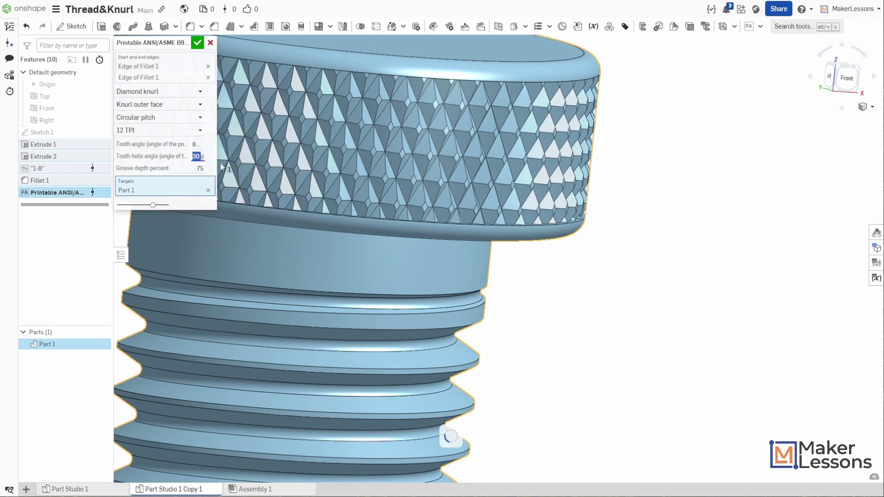
pyautogui.hotkey('ctrl', 'a')
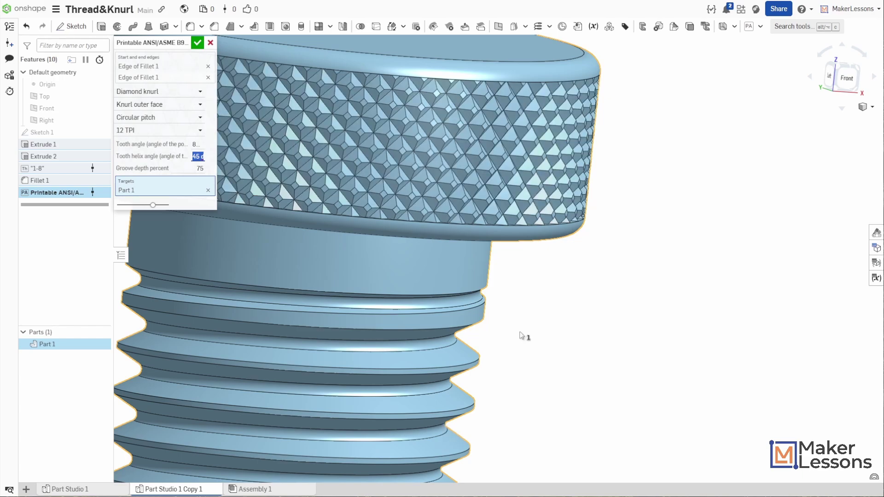
pyautogui.scroll(-3, 521, 335)
pyautogui.moveTo(529, 142); pyautogui.dragTo(706, 252, button='middle')
pyautogui.moveTo(706, 253); pyautogui.dragTo(395, 139, button='right')
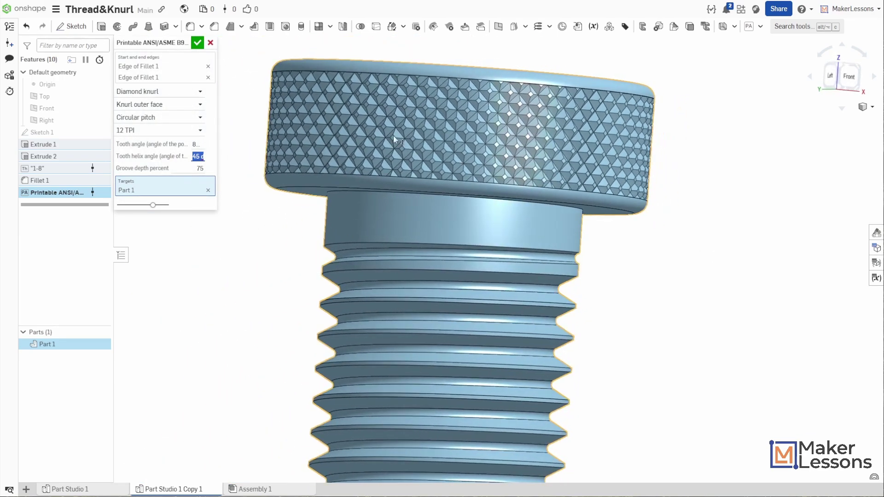
# - Commit the diamond knurl feature and orbit the bolt toward a side view
pyautogui.click(197, 43)
pyautogui.scroll(-2, 213, 145)
pyautogui.scroll(2, 464, 194)
pyautogui.scroll(-2, 533, 239)
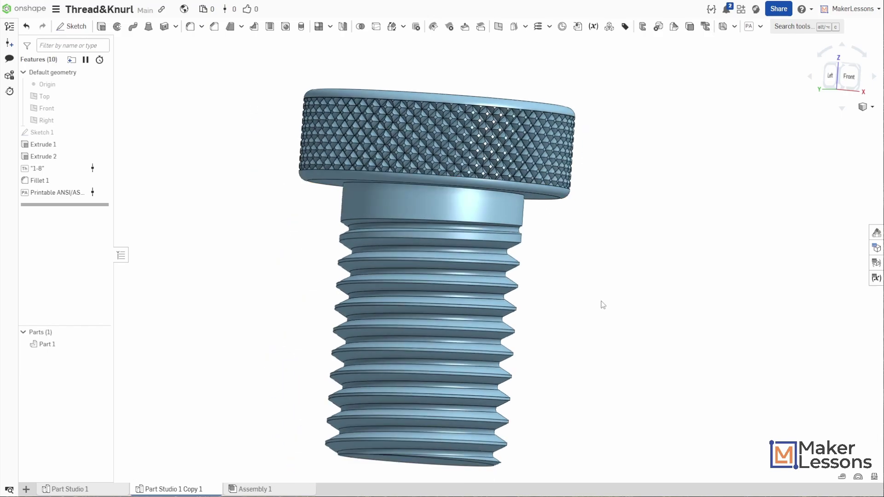
pyautogui.moveTo(614, 296); pyautogui.dragTo(442, 287, button='right')
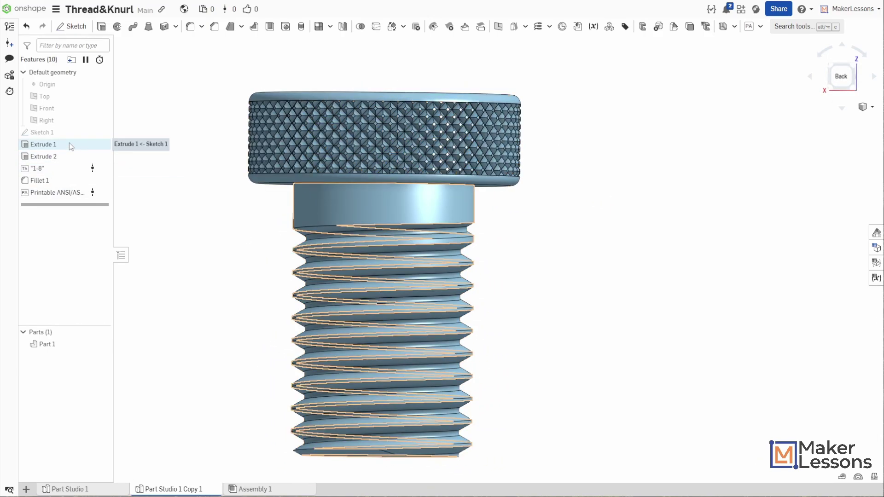
# - Review the Extrude 2 and Extrude 1 settings, closing each without changes
pyautogui.doubleClick(67, 156)
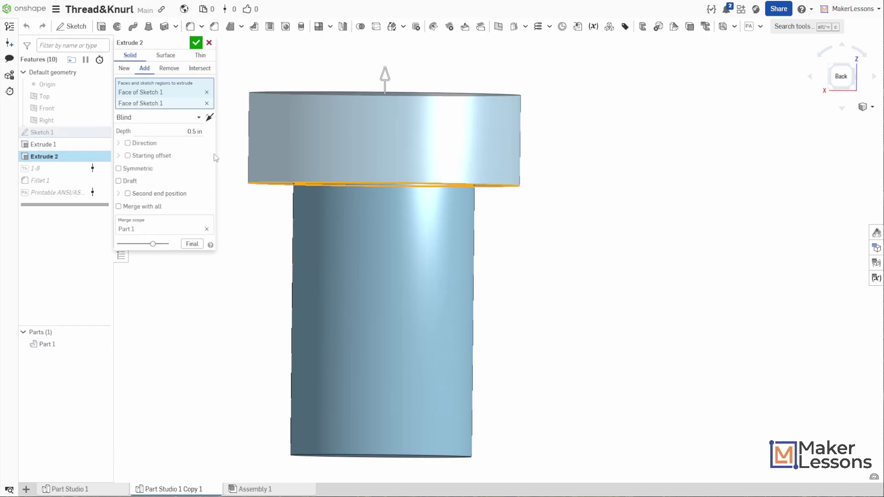
pyautogui.click(196, 42)
pyautogui.doubleClick(66, 144)
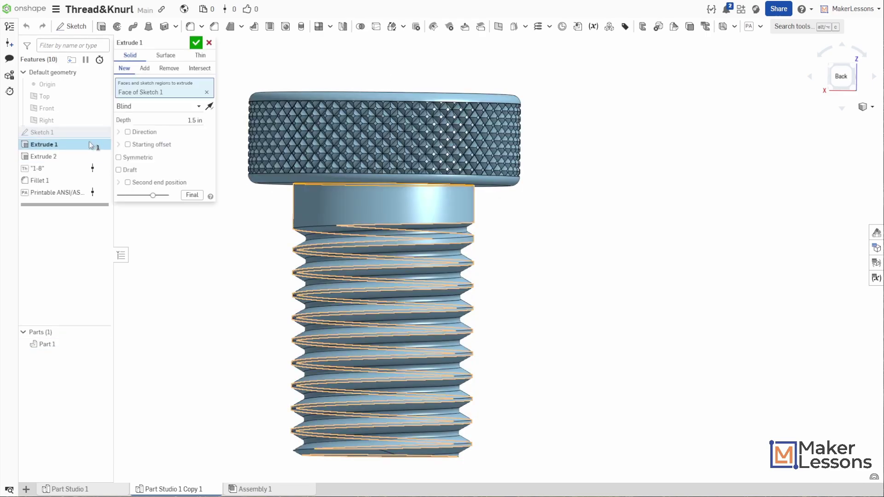
pyautogui.click(196, 44)
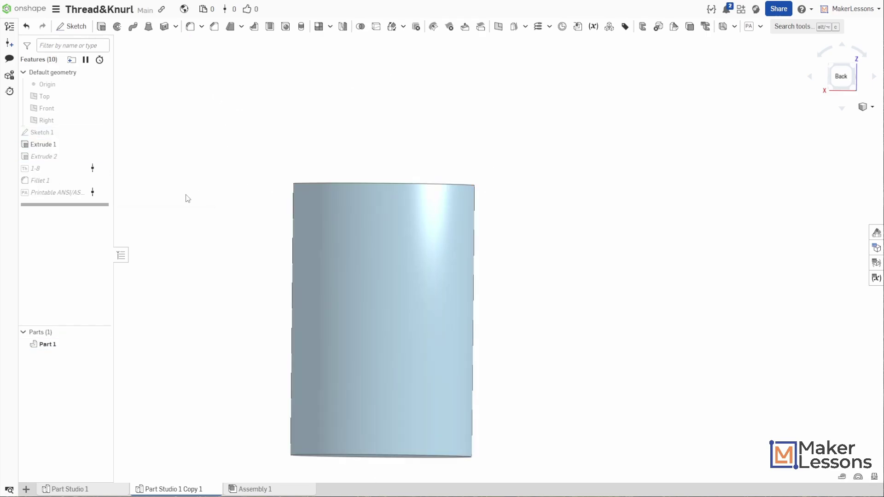
# - Orbit the finished bolt so the threads point up and check the custom features list
pyautogui.scroll(-2, 489, 235)
pyautogui.moveTo(590, 274); pyautogui.dragTo(568, 274, button='right')
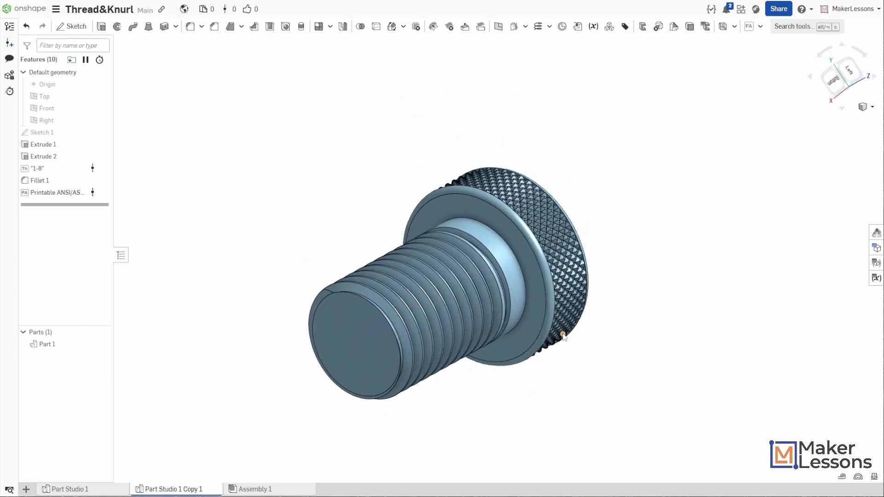
pyautogui.moveTo(654, 318); pyautogui.dragTo(562, 266, button='right')
pyautogui.click(761, 35)
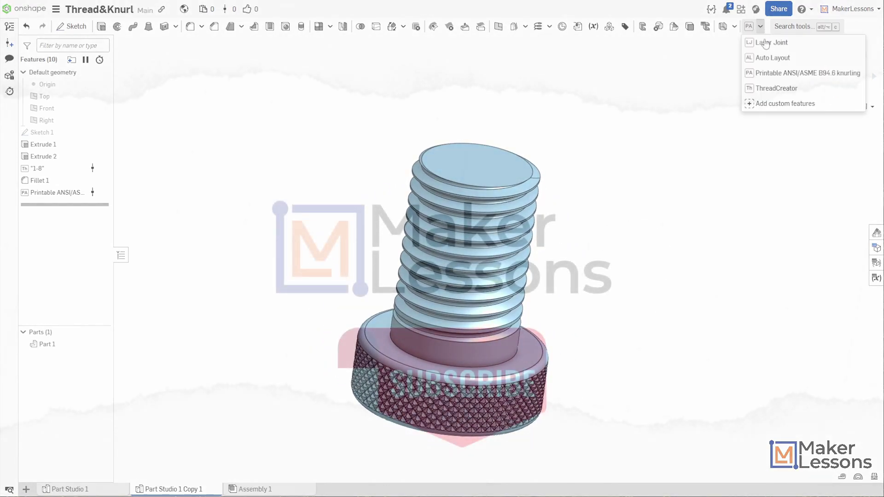